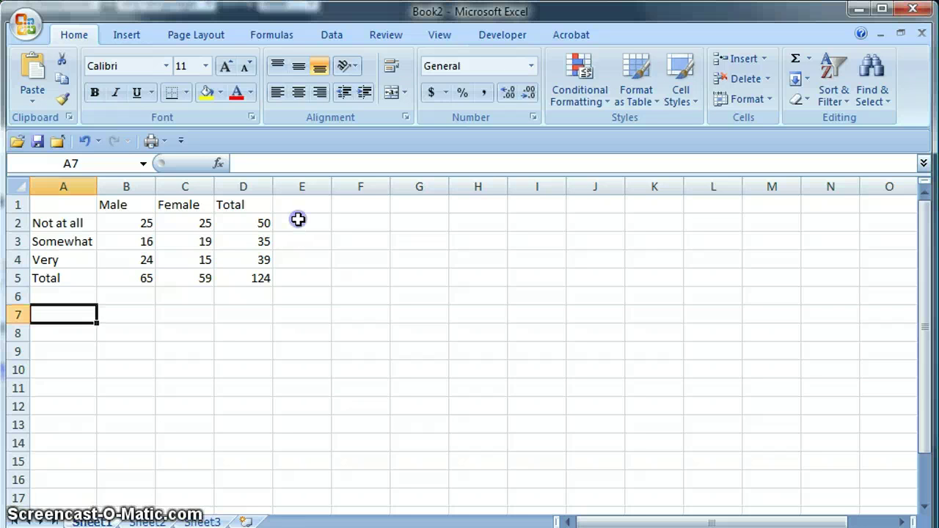
Calculate each response row's share of the grand total in E2:E4 with =50/124, =35/124 and =39/124
left_click(297, 220)
type("=")
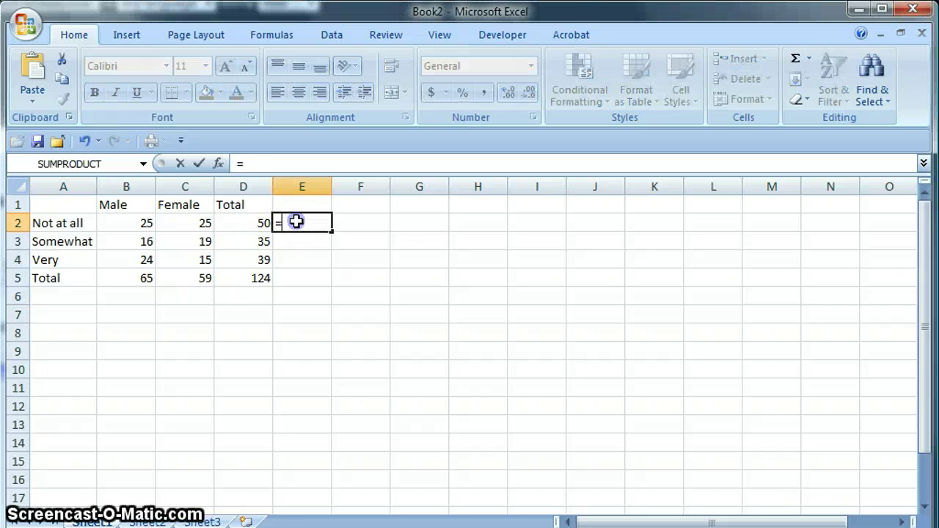
type("50/124")
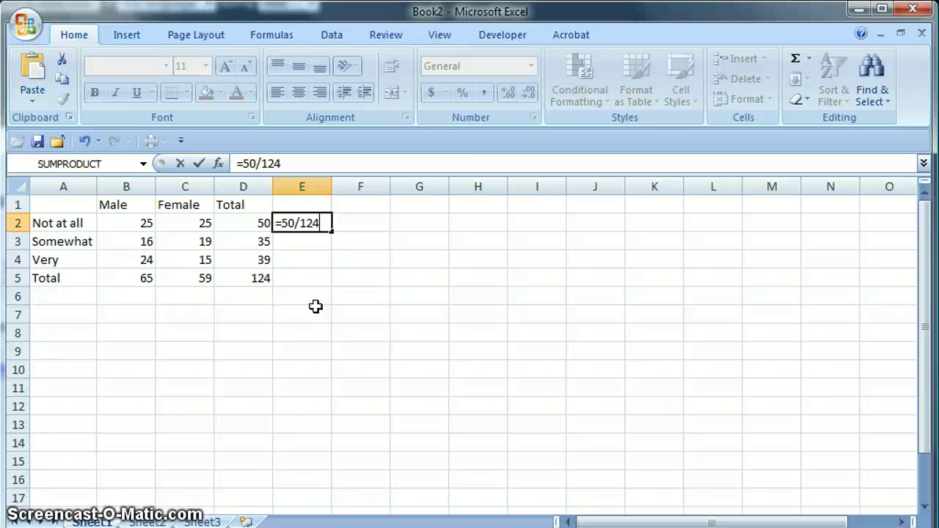
key("Return")
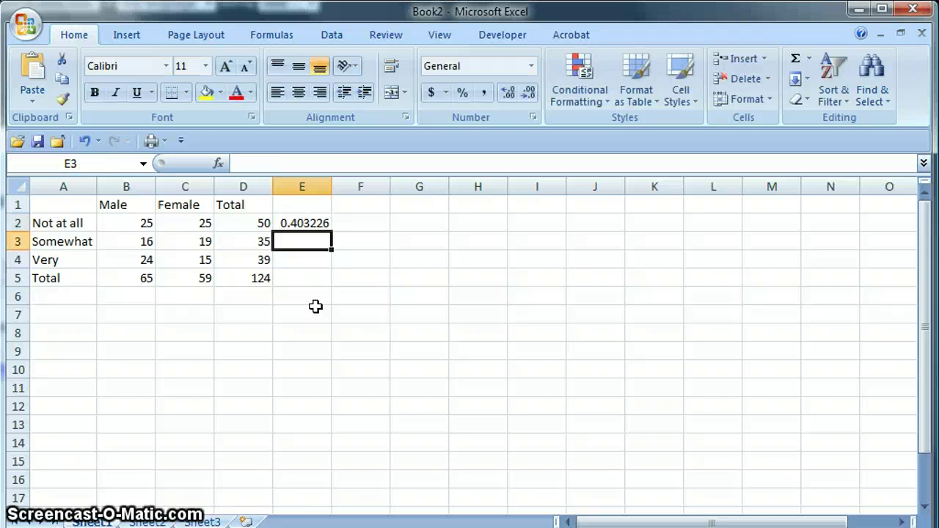
type("=")
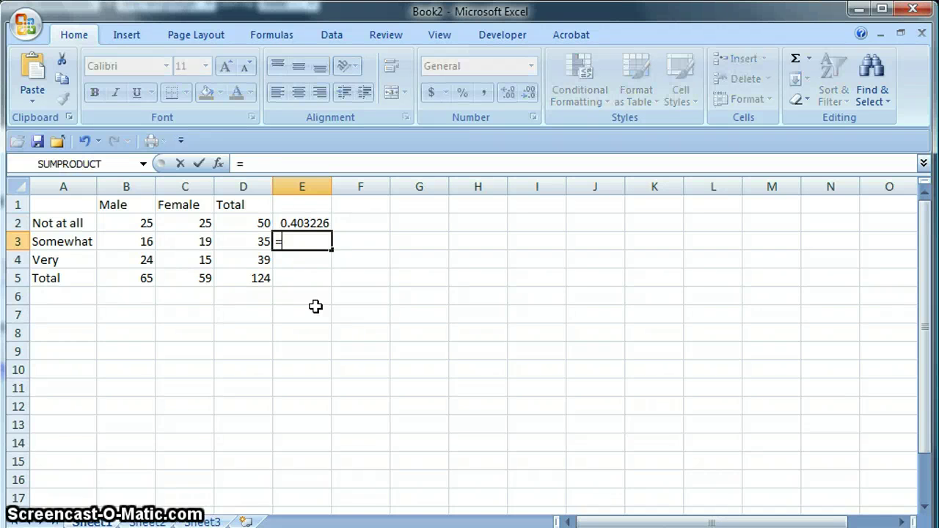
type("35/124")
key("Return")
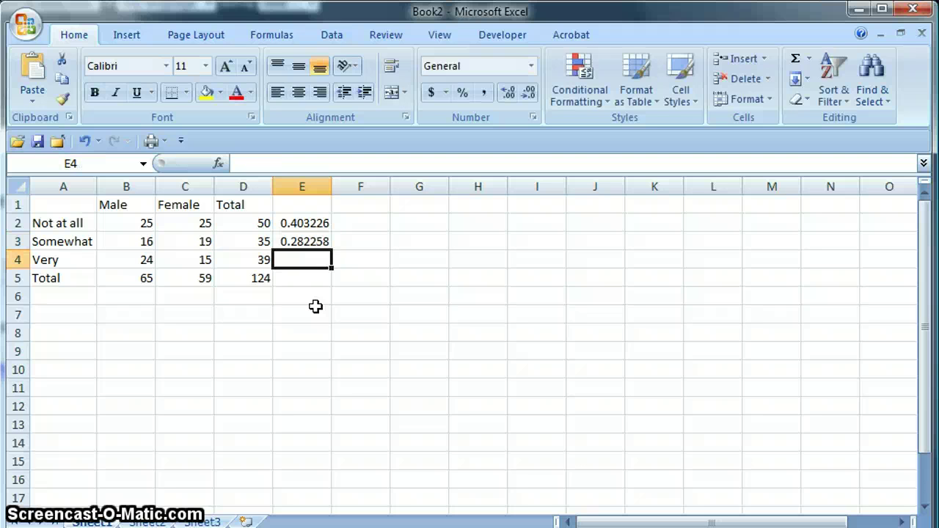
type("=39/124")
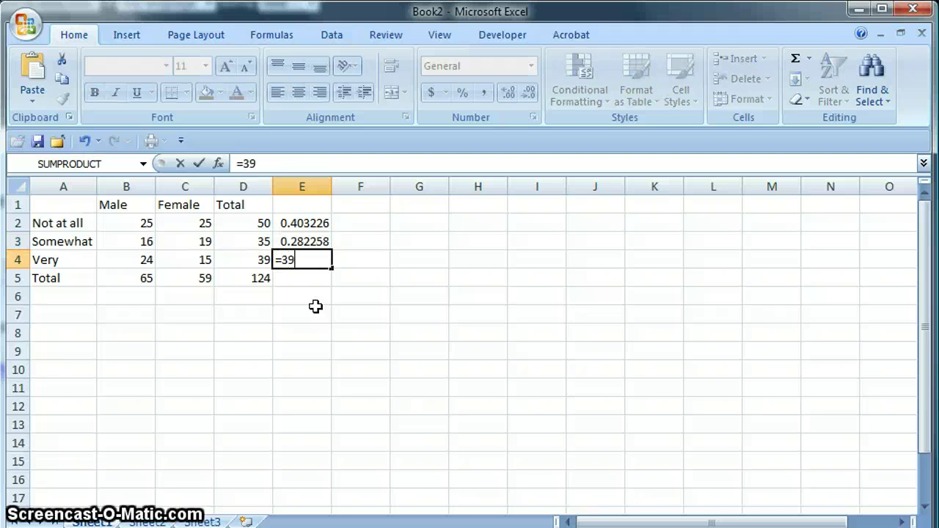
key("Return")
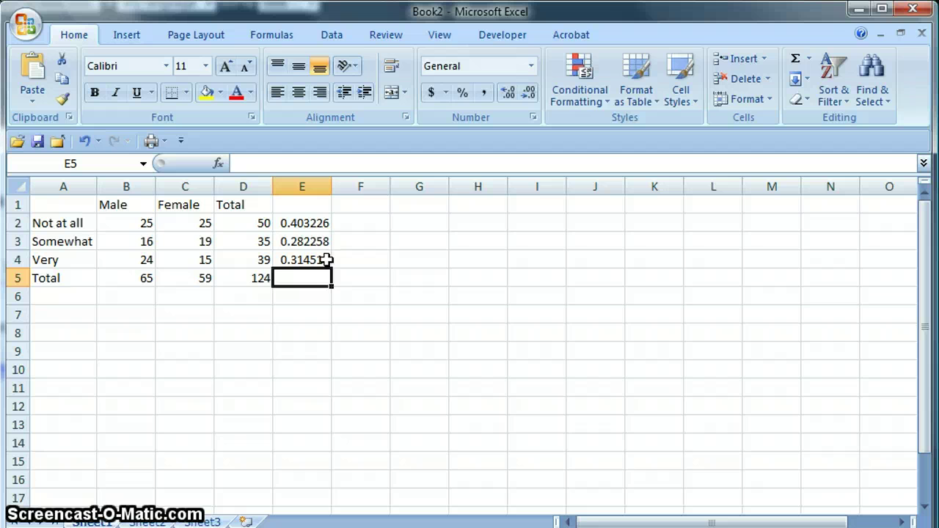
left_click(146, 320)
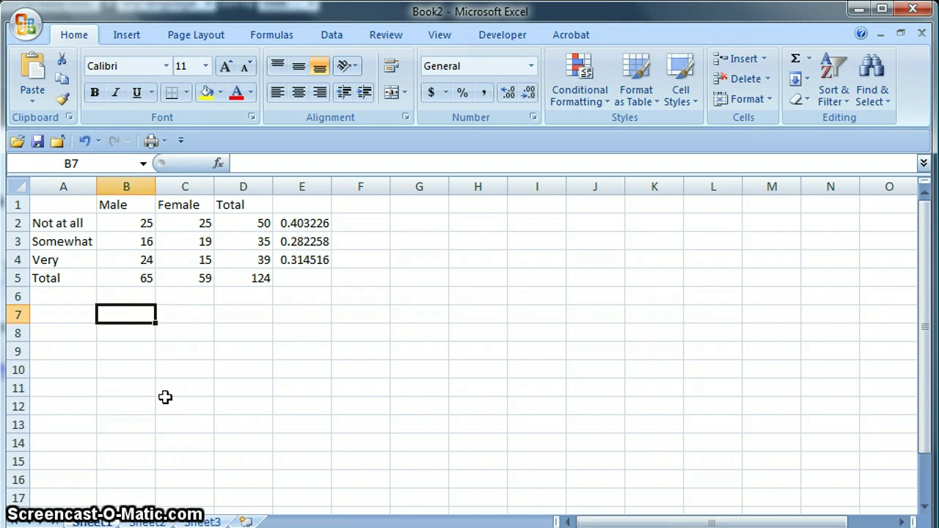
left_click(318, 222)
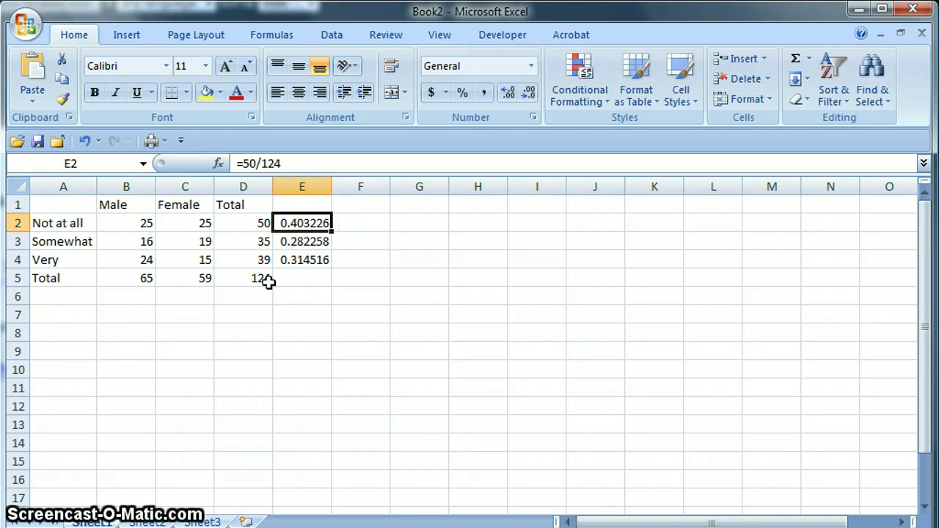
left_click(127, 319)
key("Up")
key("Up")
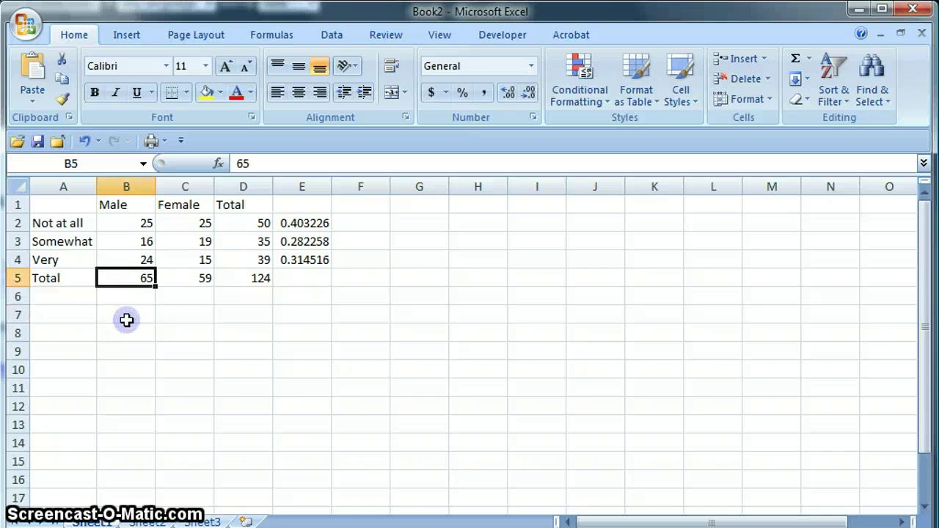
left_click(116, 279)
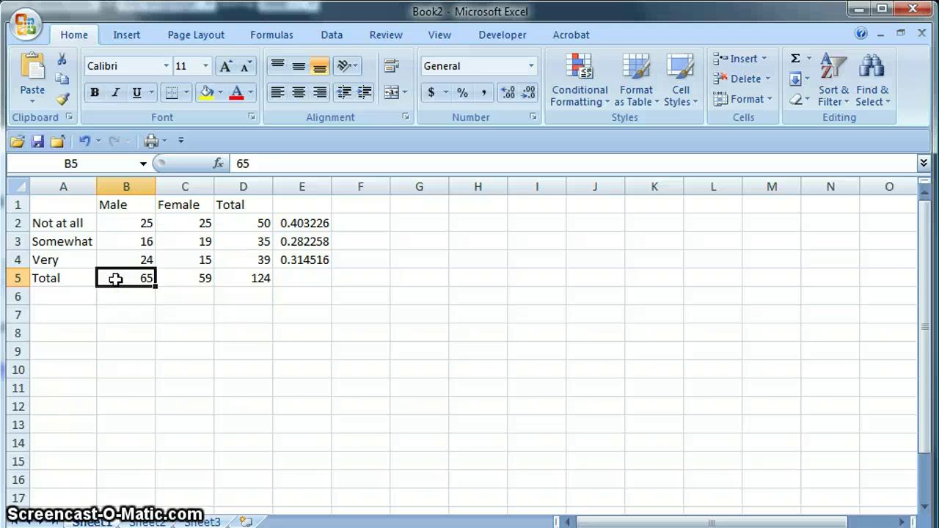
Calculate the expected "Not at all" counts, entering =65*E2 for males in B7 and =59*E2 for females in C7
left_click(119, 313)
type("=65*")
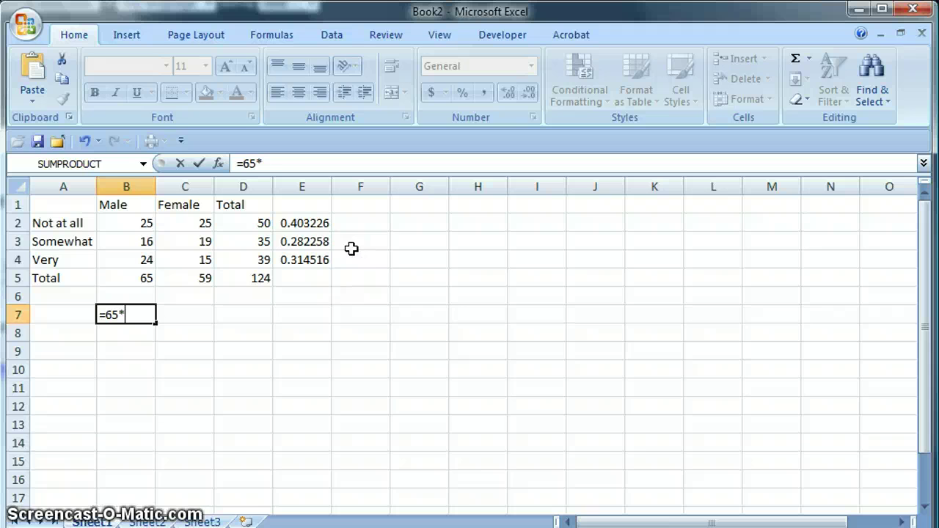
left_click(322, 223)
key("Return")
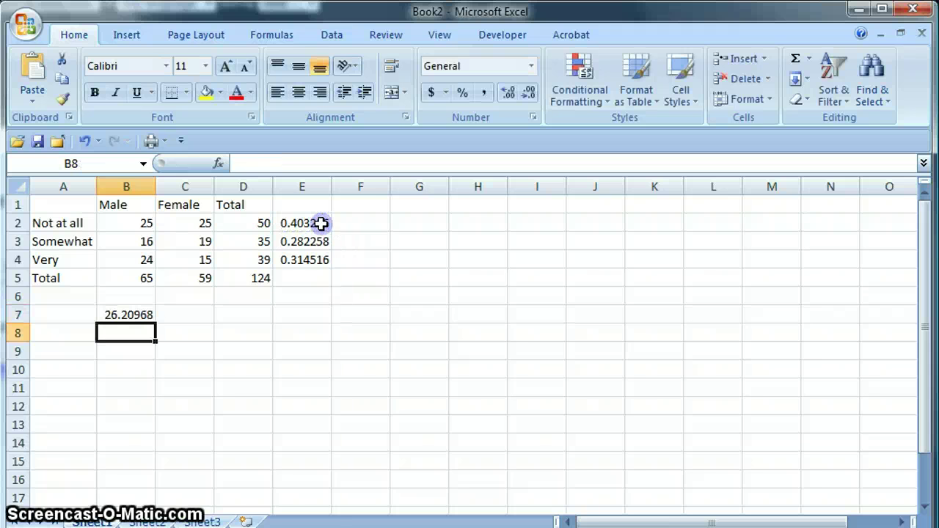
left_click(193, 315)
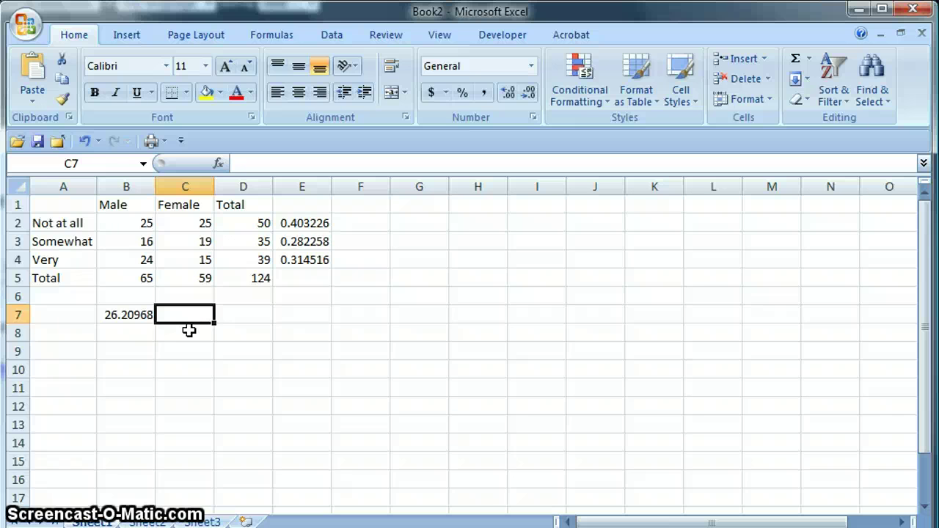
type("=59*")
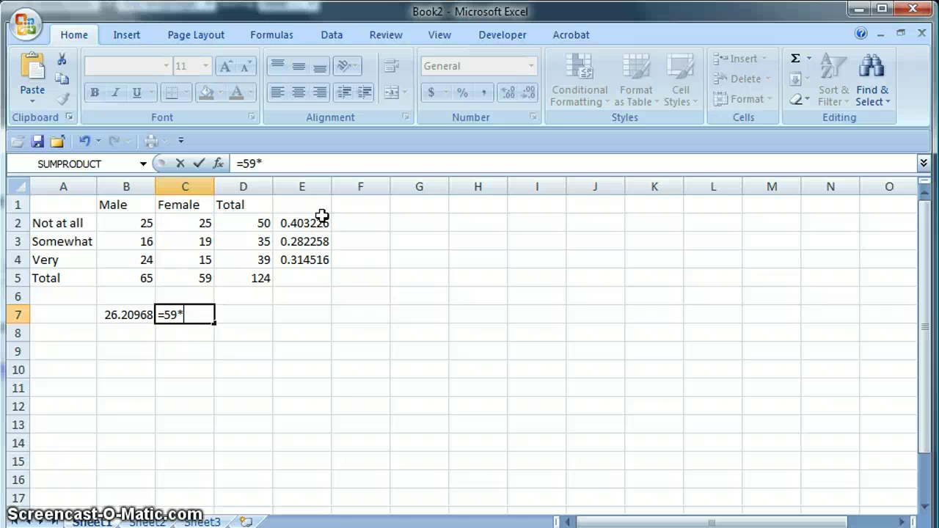
left_click(315, 223)
key("Return")
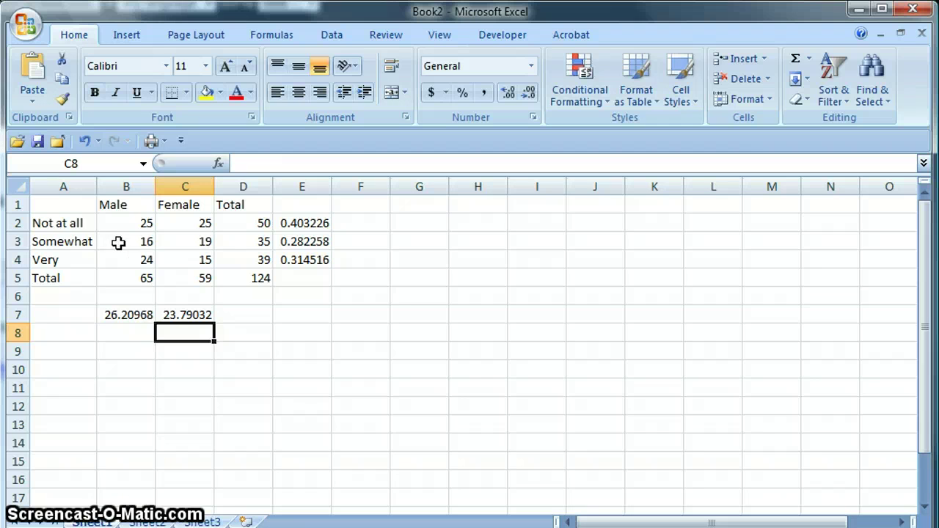
Calculate the expected "Somewhat" counts, entering =65*E3 for males in B8 and =59*E3 for females in C8
left_click(114, 334)
type("=65*")
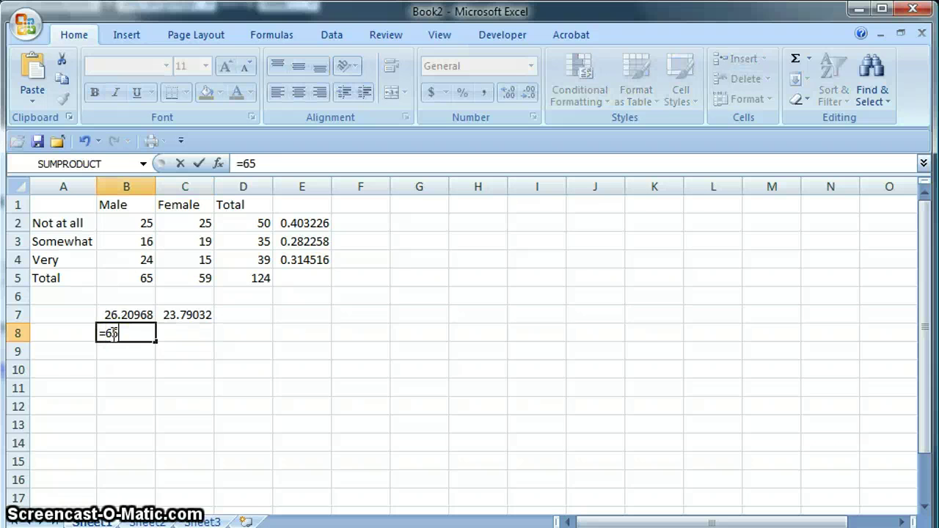
left_click(322, 241)
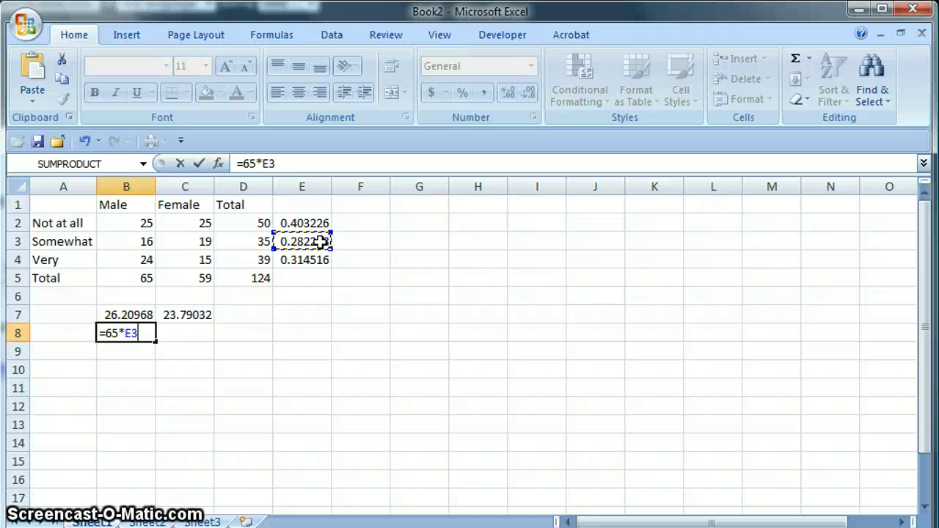
key("Return")
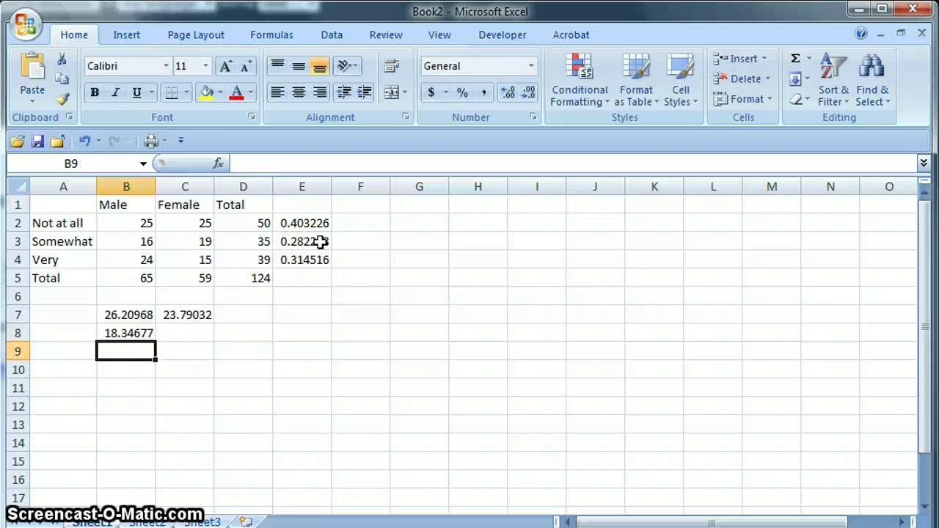
left_click(199, 330)
type("=")
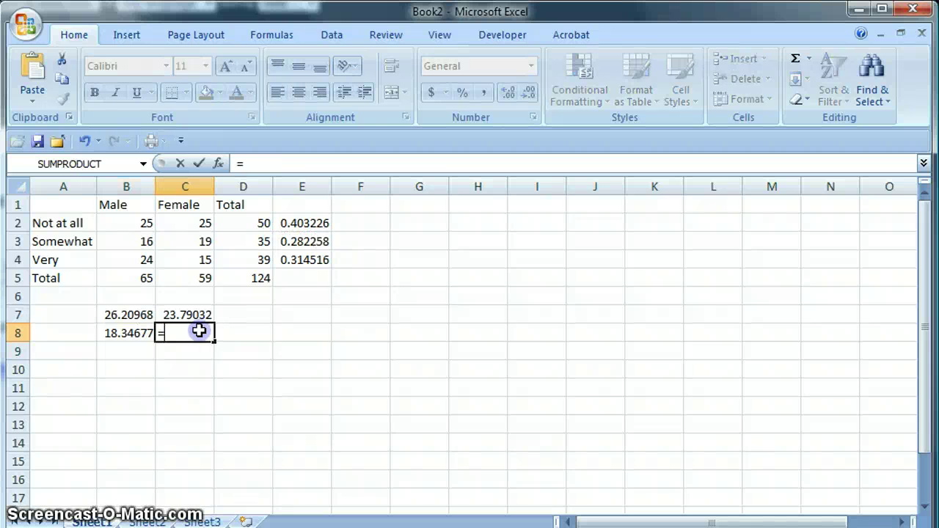
type("59*")
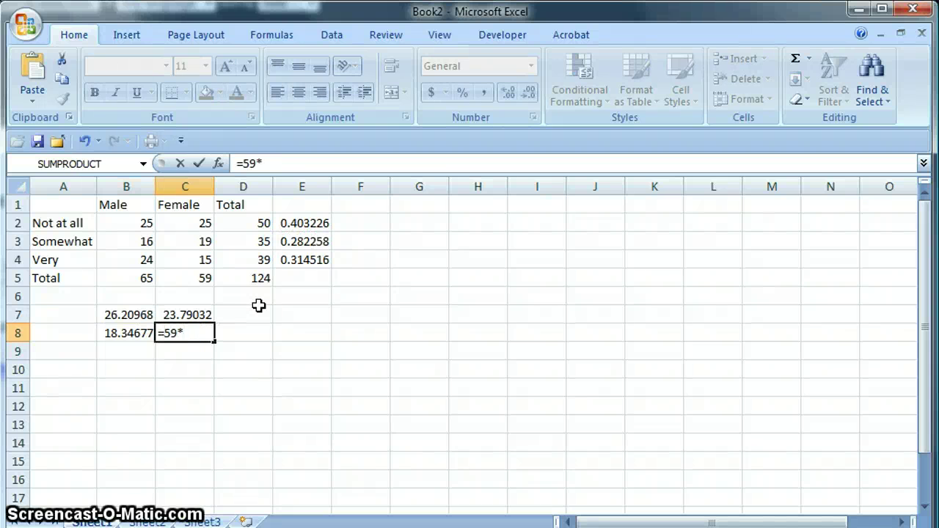
left_click(319, 241)
key("Return")
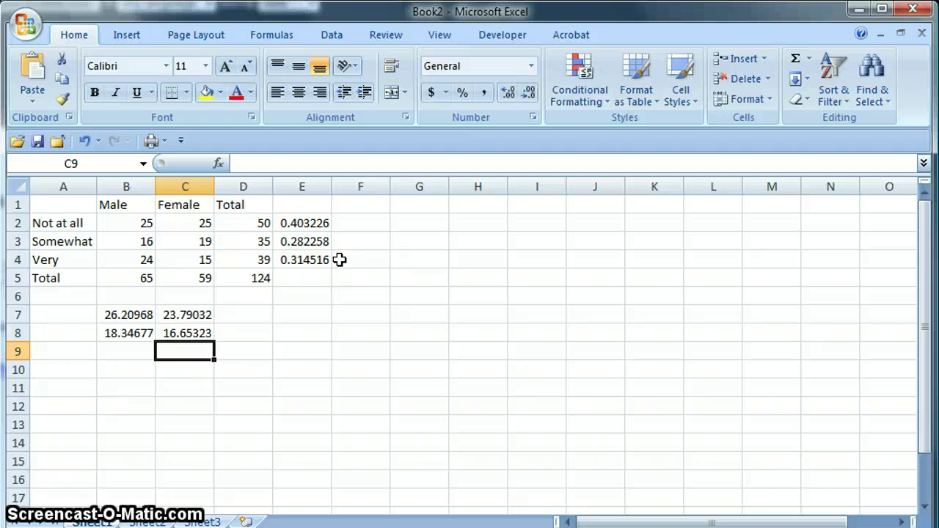
Calculate the expected "Very" counts, entering =65*E4 for males in B9 and =59*E4 for females in C9
left_click(126, 353)
type("=65*")
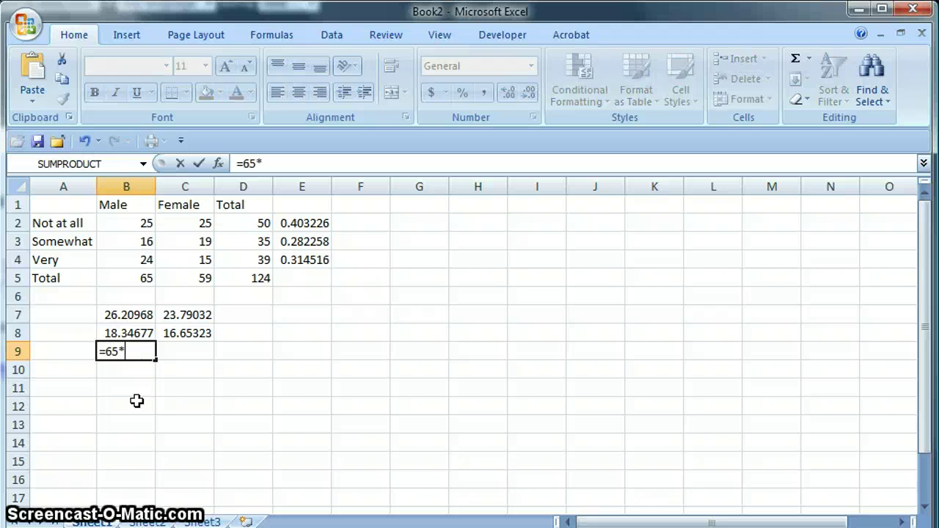
left_click(311, 261)
key("Return")
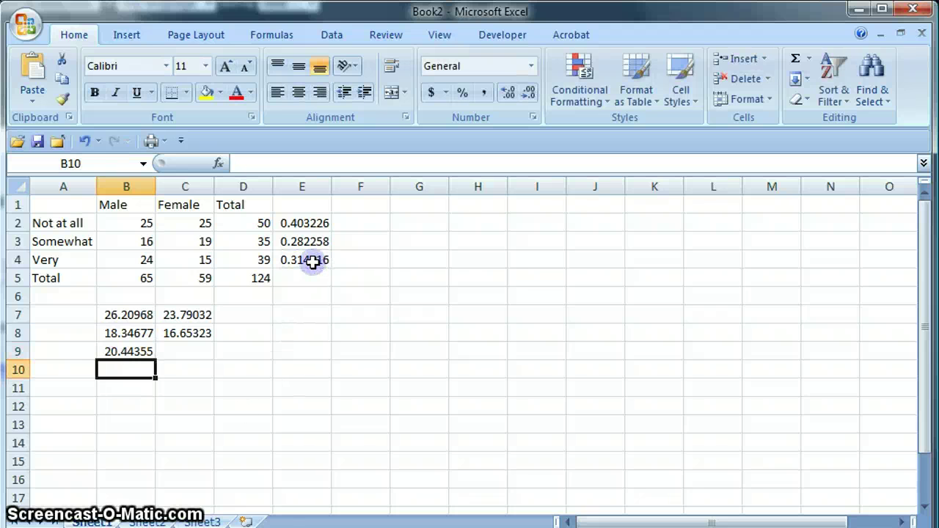
left_click(177, 352)
type("=")
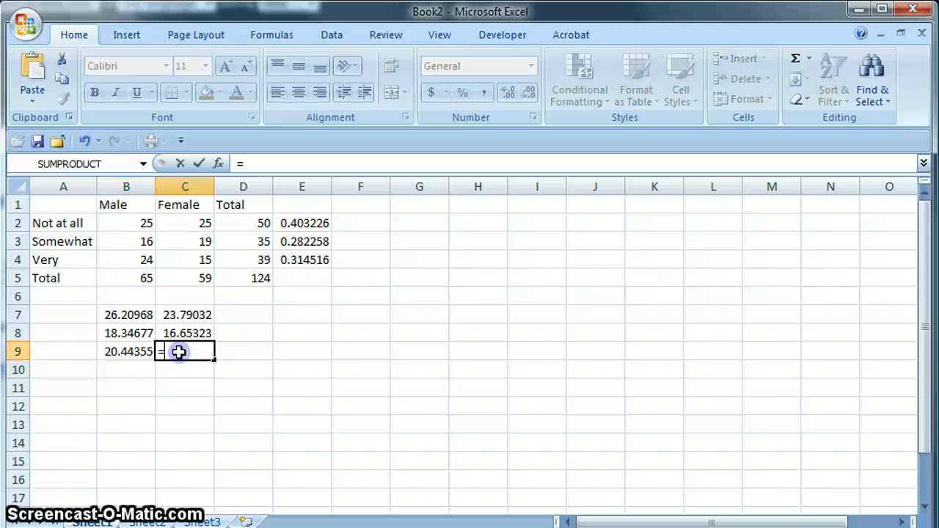
type("59*")
left_click(308, 260)
key("Return")
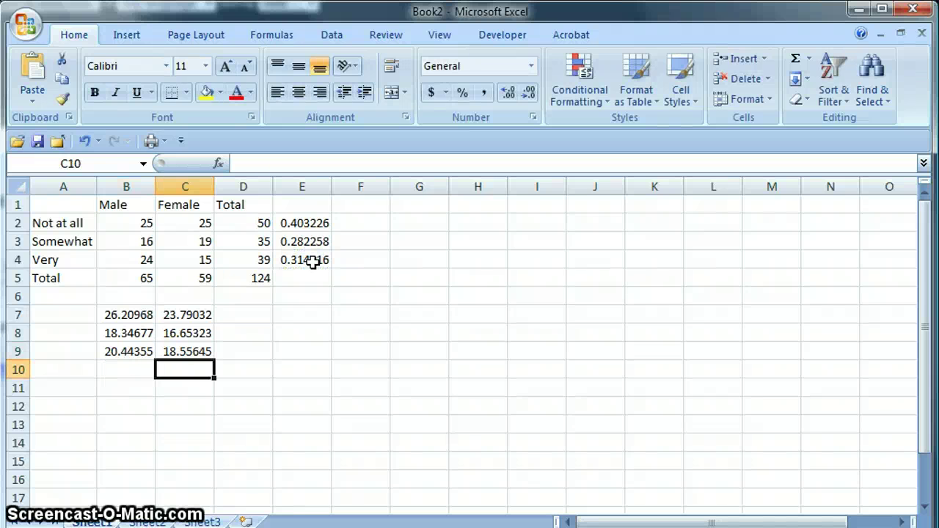
left_click(120, 315)
key("shift+Right")
key("shift+Down")
key("shift+Down")
left_click(201, 396)
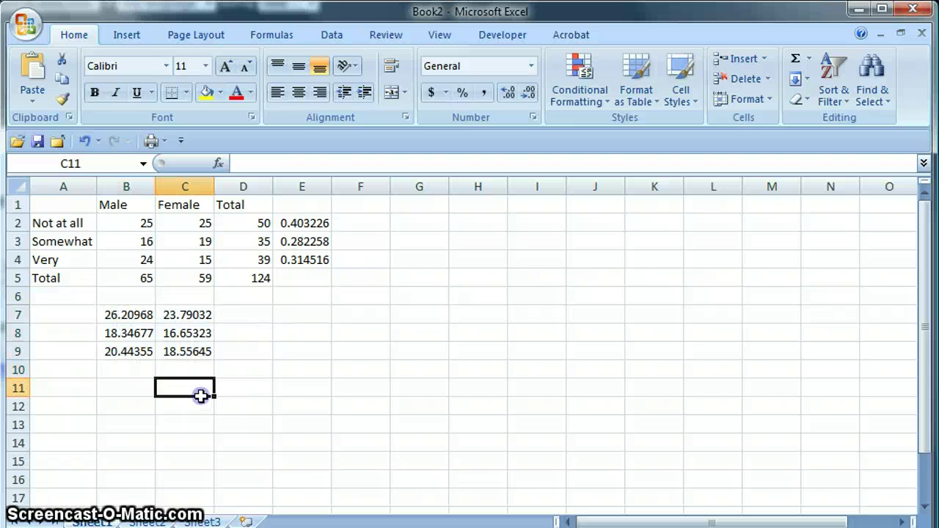
left_click_drag(124, 221, 183, 257)
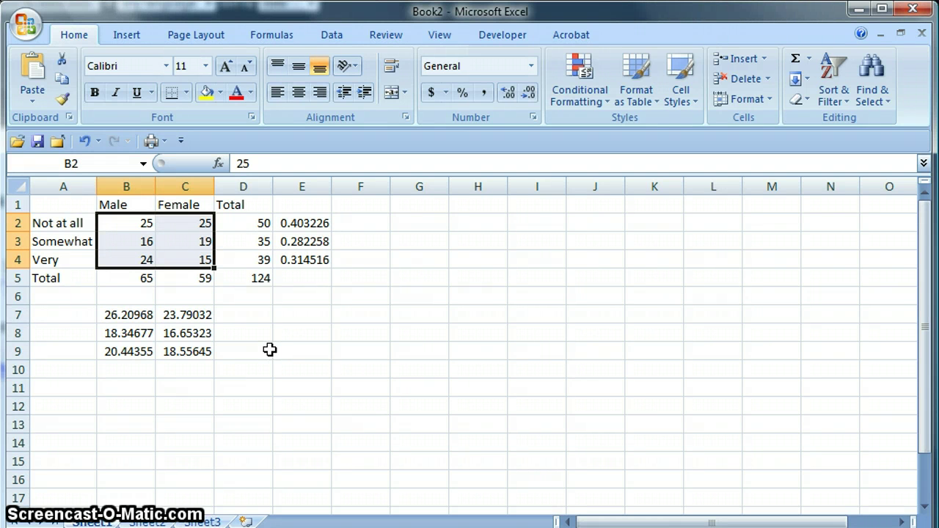
left_click_drag(120, 315, 183, 352)
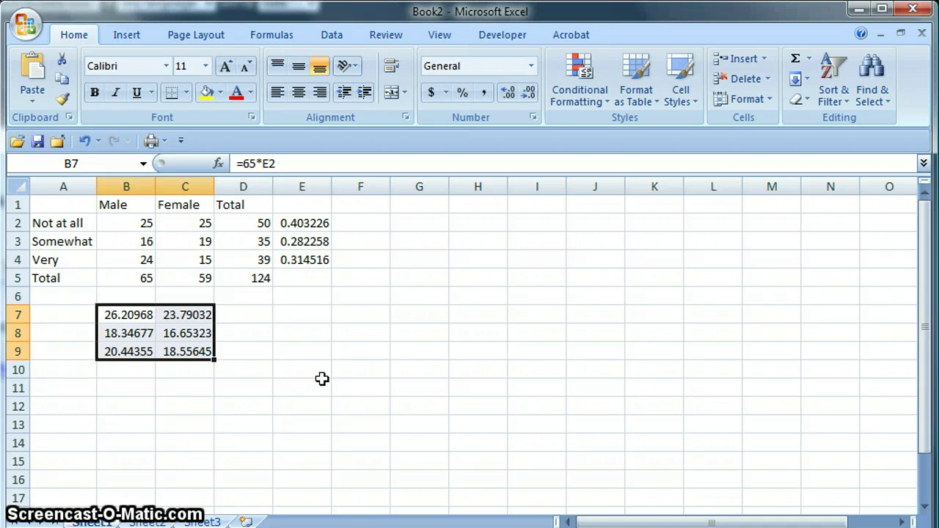
Calculate the chi-square p-value in C11 with =CHITEST(B2:C4,B7:C9), using the observed counts as actual range and the computed counts as expected range
left_click(187, 390)
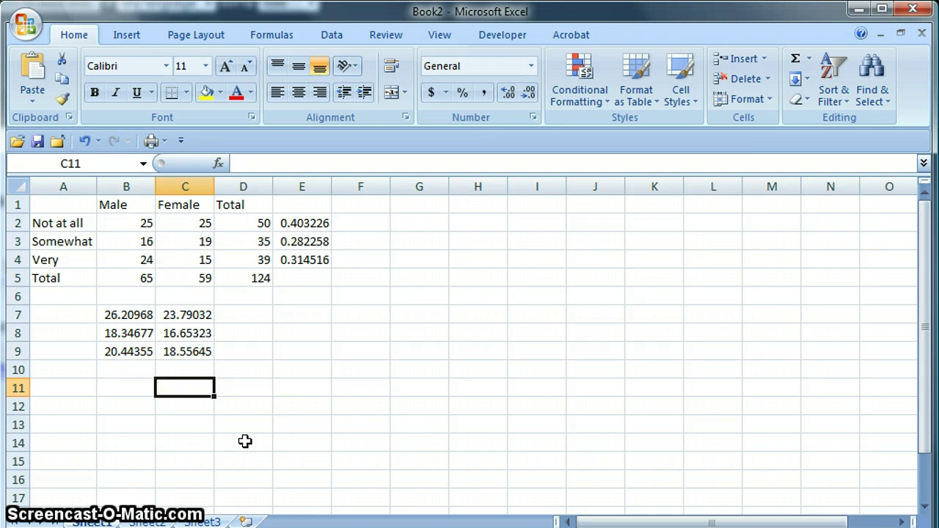
type("=")
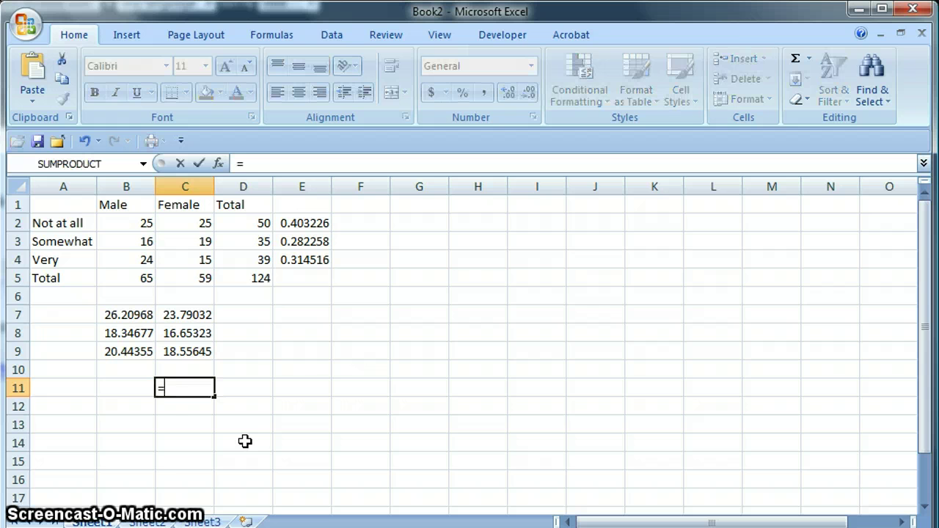
type("chi")
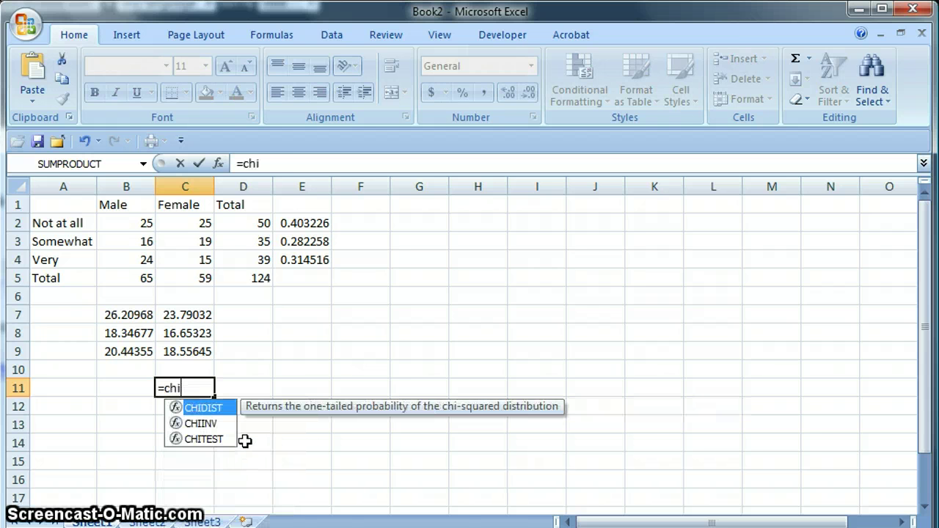
type("test(")
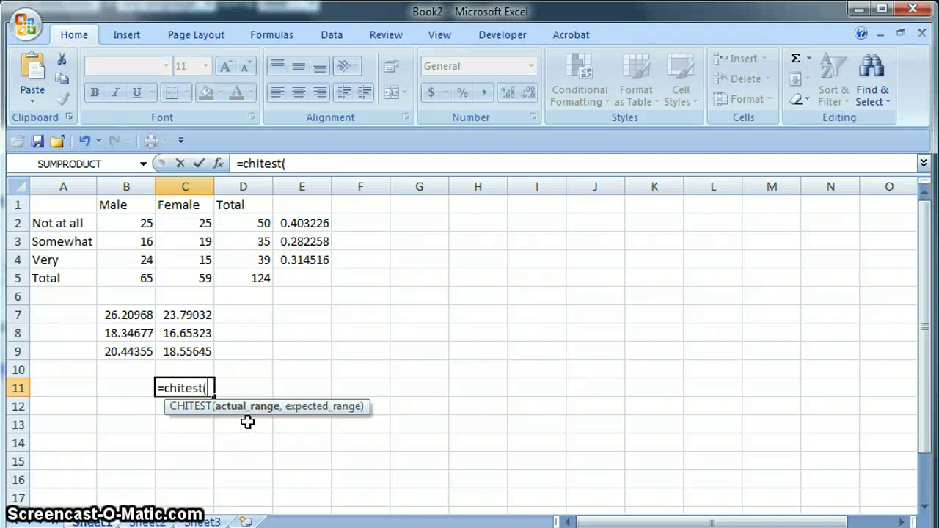
left_click_drag(132, 221, 184, 260)
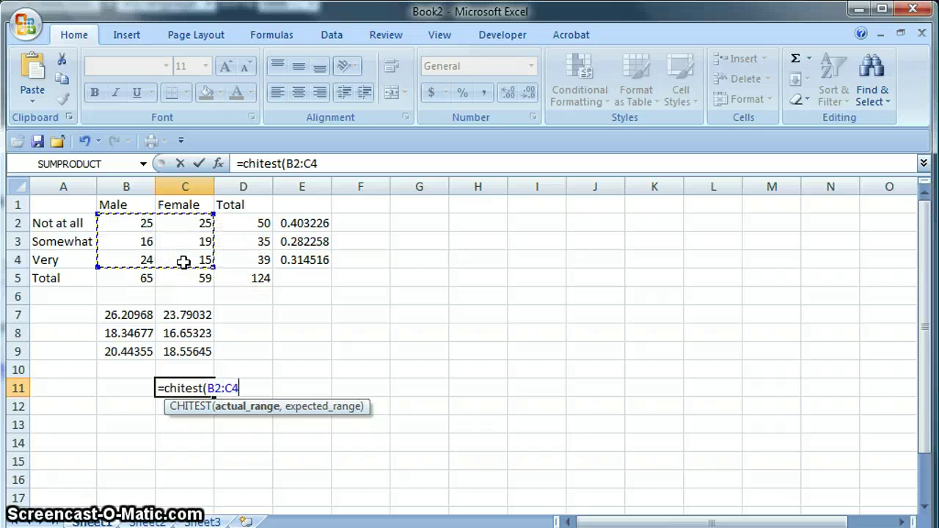
type(",")
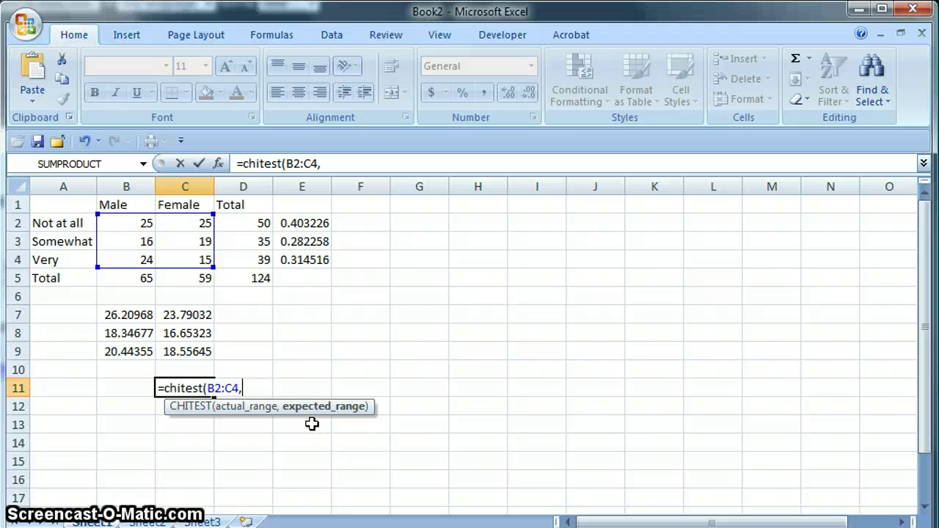
left_click_drag(126, 314, 181, 352)
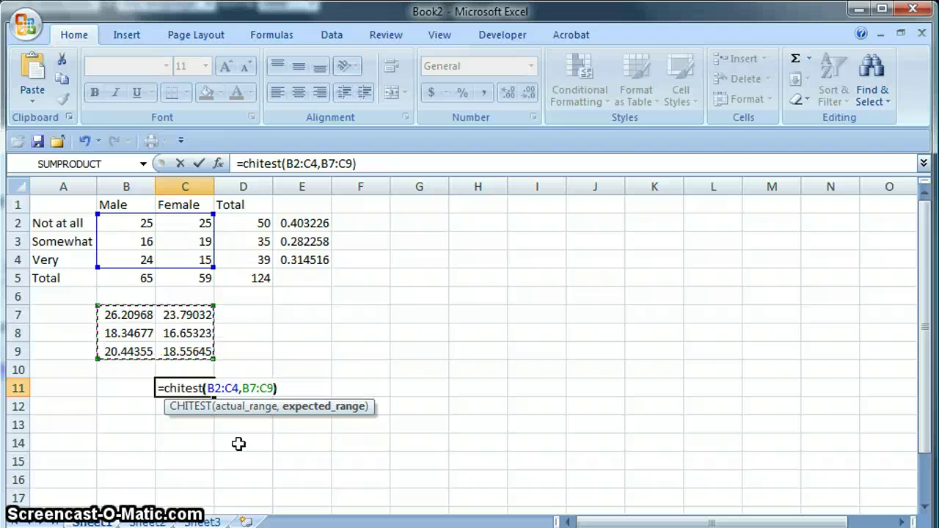
type(")")
key("Return")
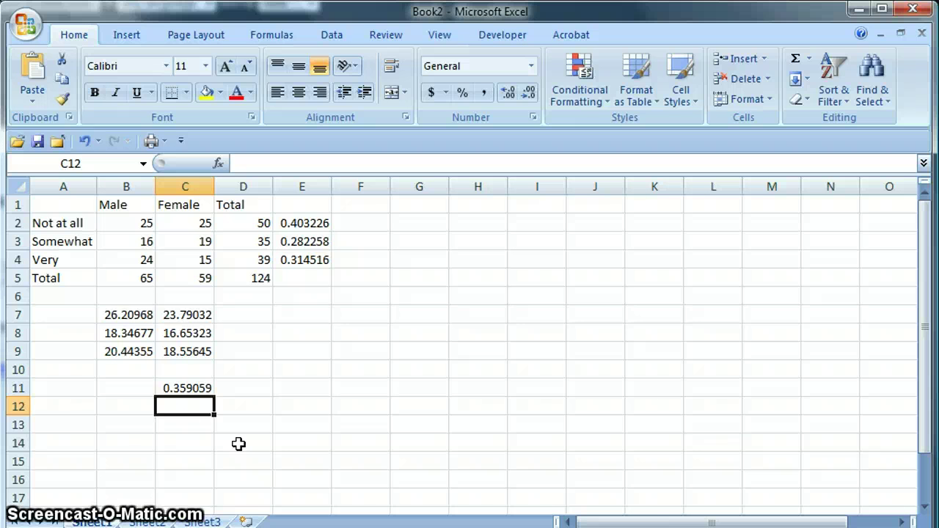
Examine the p-value in C11 and compare the observed "Very" counts in B4 and C4 with their expected counts in B9 and C9
left_click(178, 388)
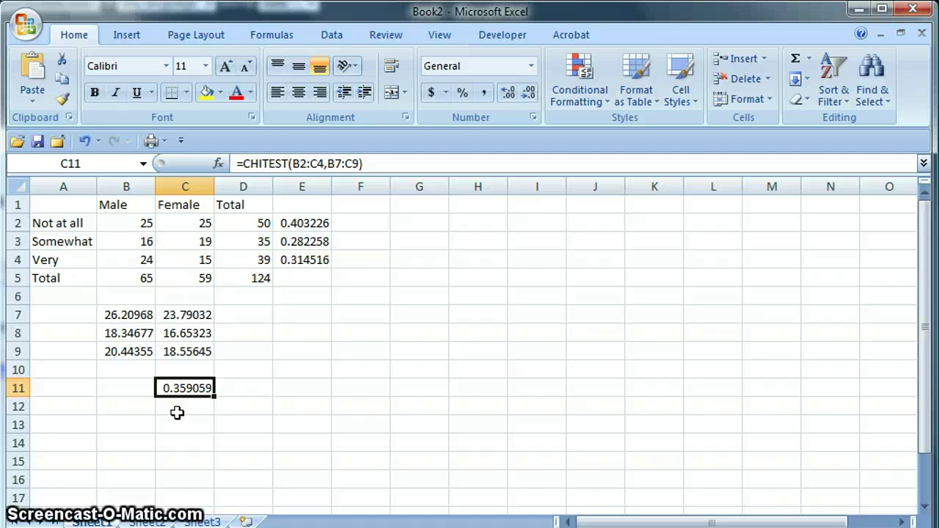
left_click(126, 259)
key("Right")
key("Left")
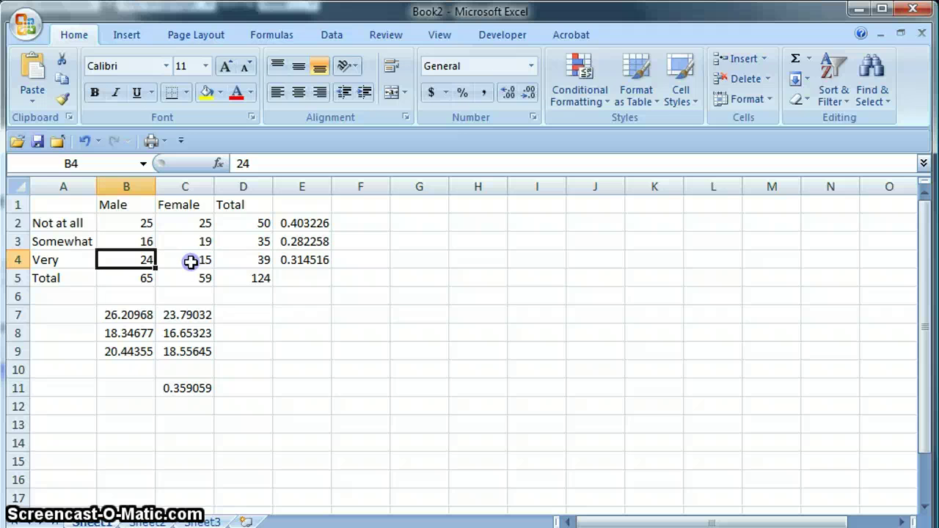
left_click(136, 353)
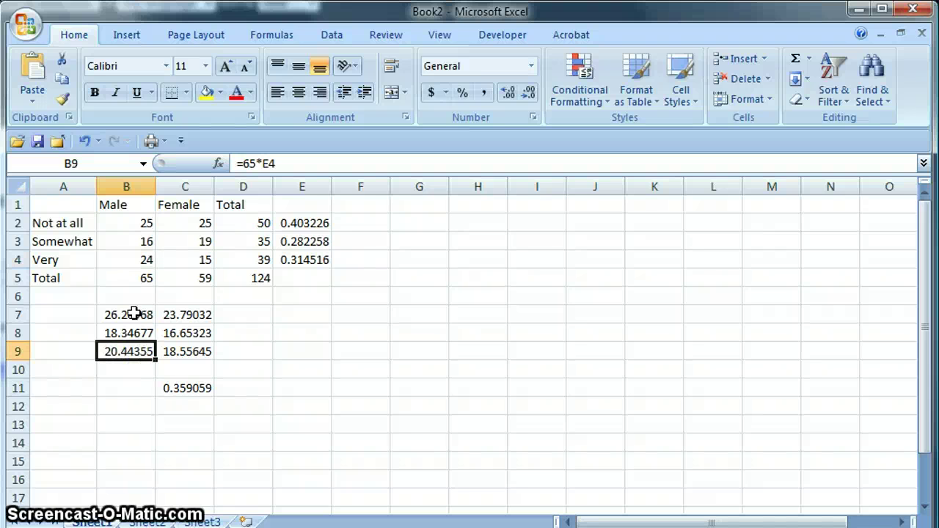
left_click(121, 261)
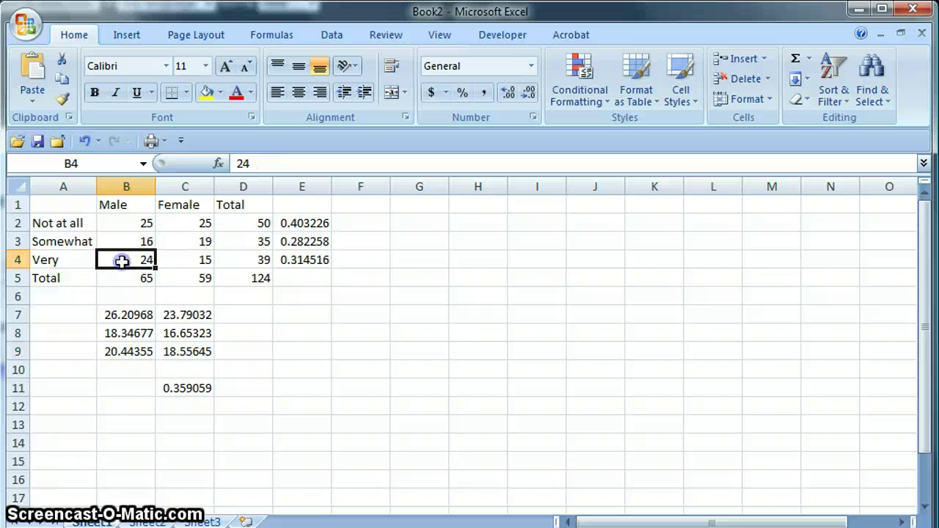
left_click(208, 356)
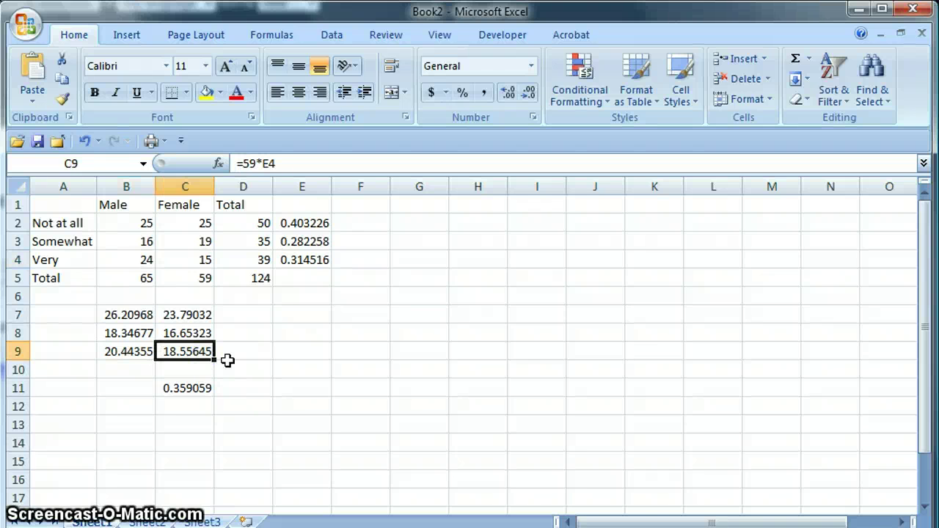
left_click(173, 265)
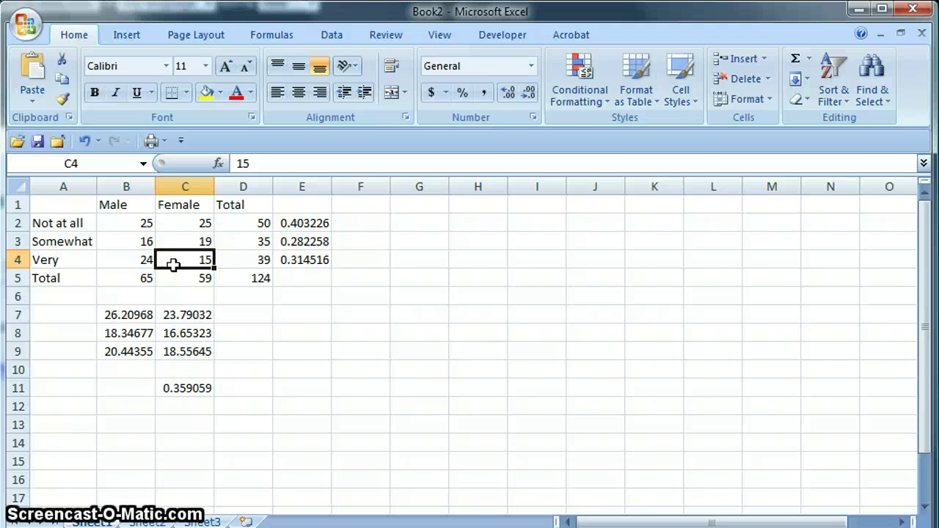
left_click(184, 384)
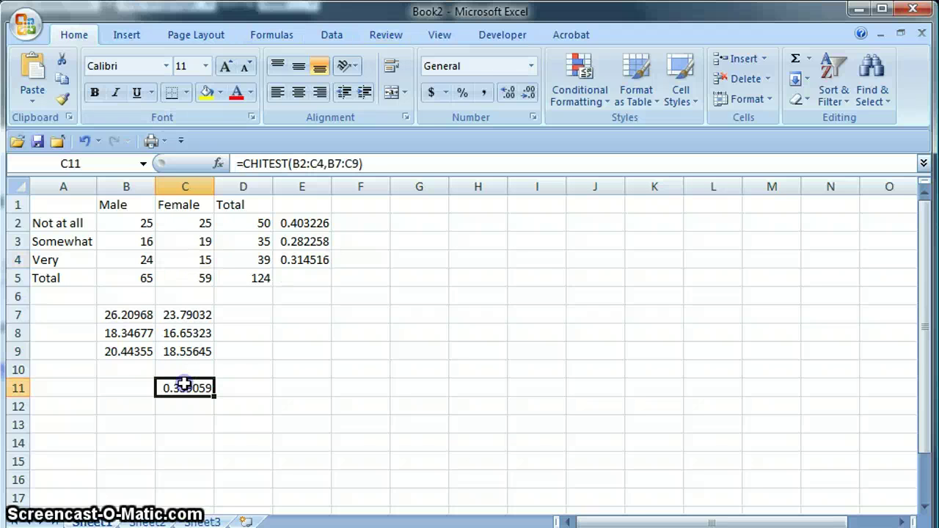